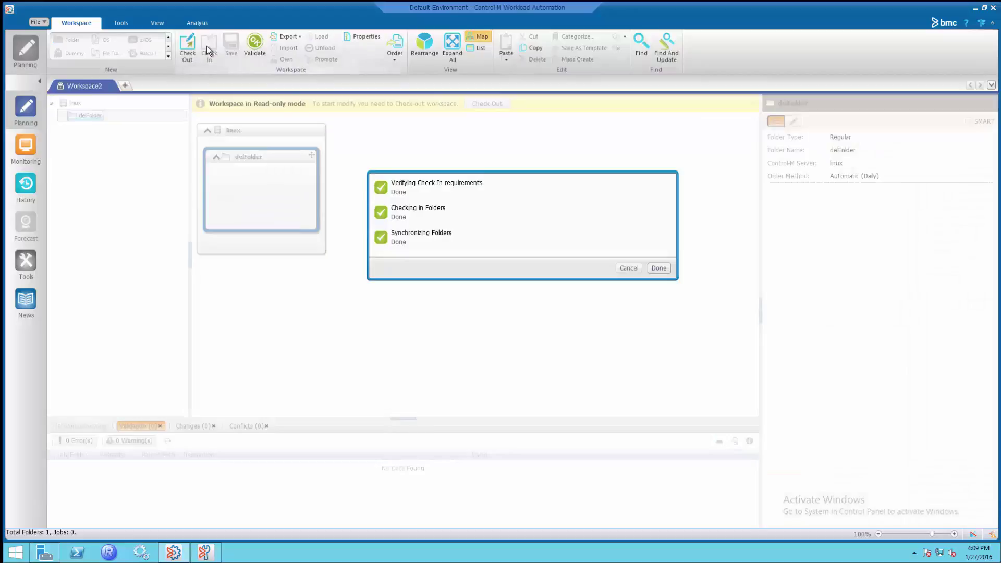
- Dismiss the completed check-in summary and close Workspace2
{"action": "left_click", "coordinate": [659, 268]}
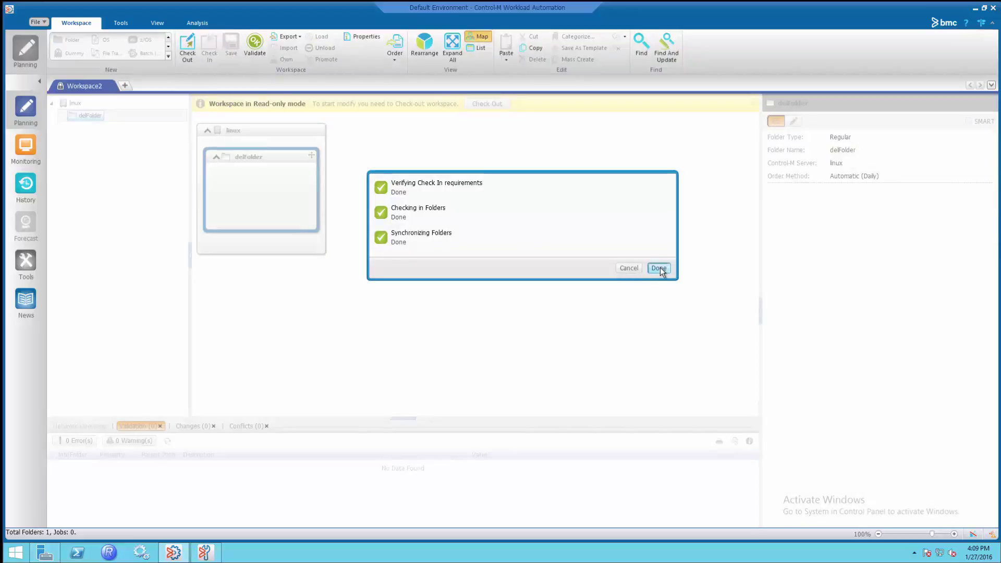
{"action": "left_click", "coordinate": [111, 85]}
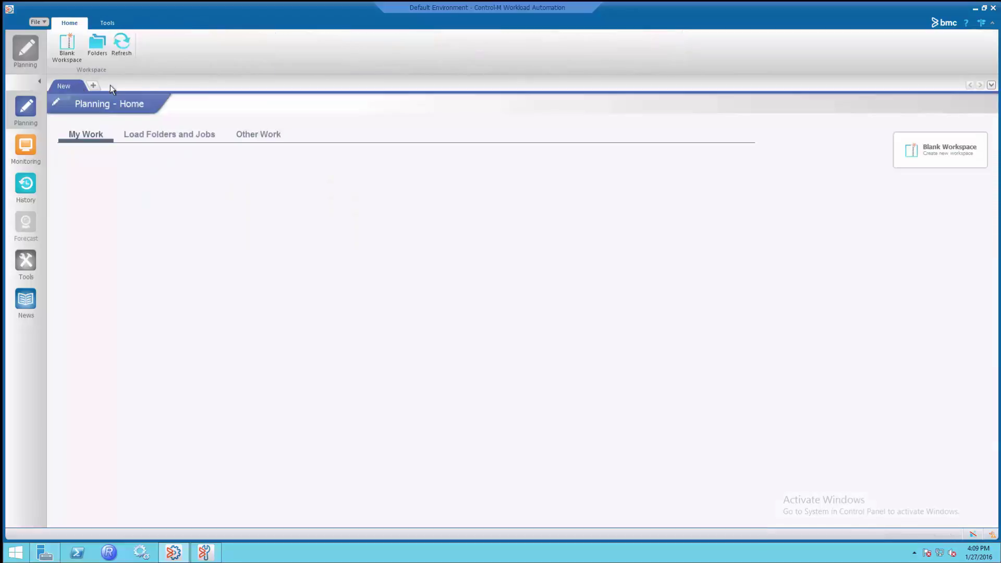
- Create a blank workspace and load delFolder from the linux Control-M server into it
{"action": "left_click", "coordinate": [964, 151]}
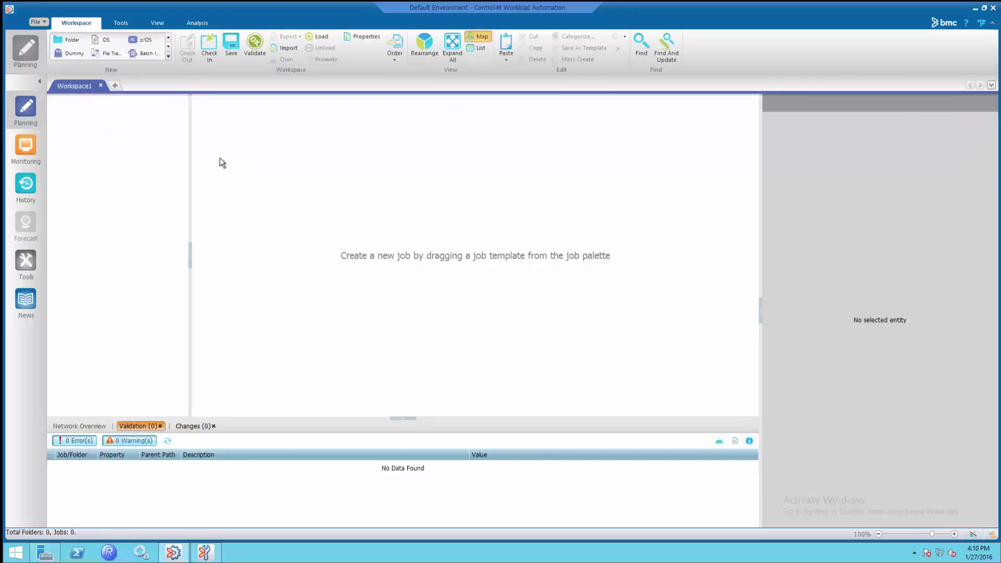
{"action": "left_click", "coordinate": [320, 36]}
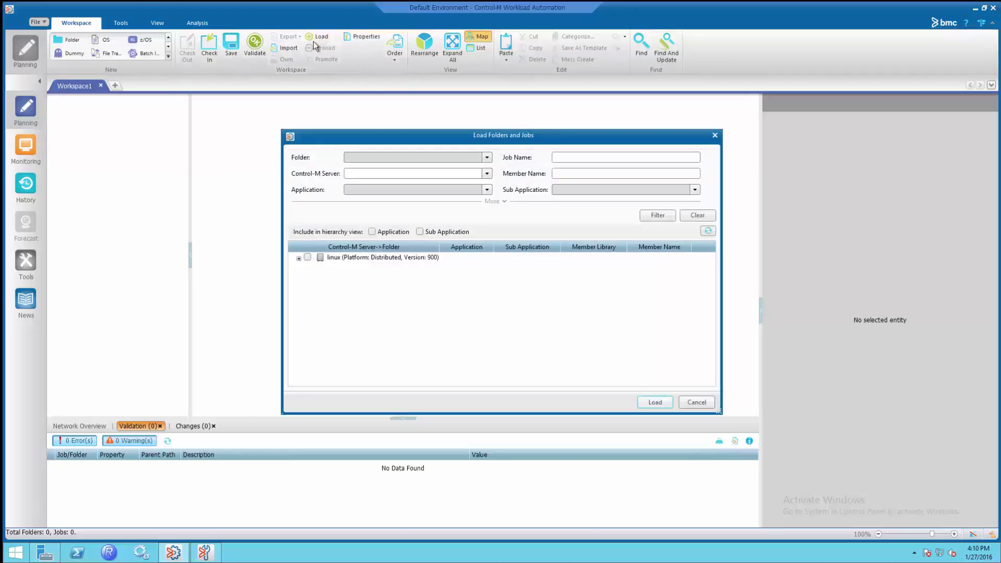
{"action": "left_click", "coordinate": [299, 258]}
{"action": "left_click", "coordinate": [308, 257]}
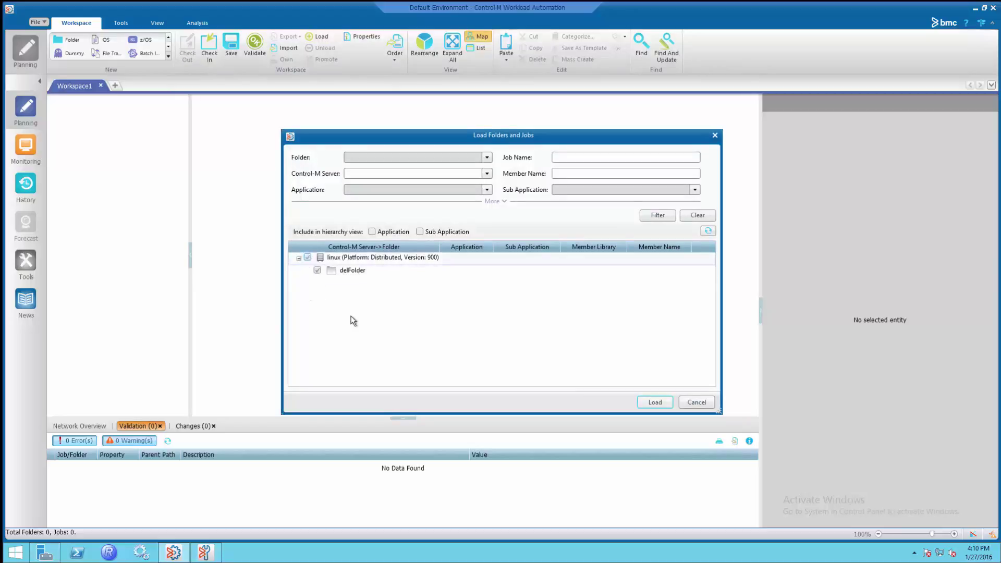
{"action": "left_click", "coordinate": [654, 402]}
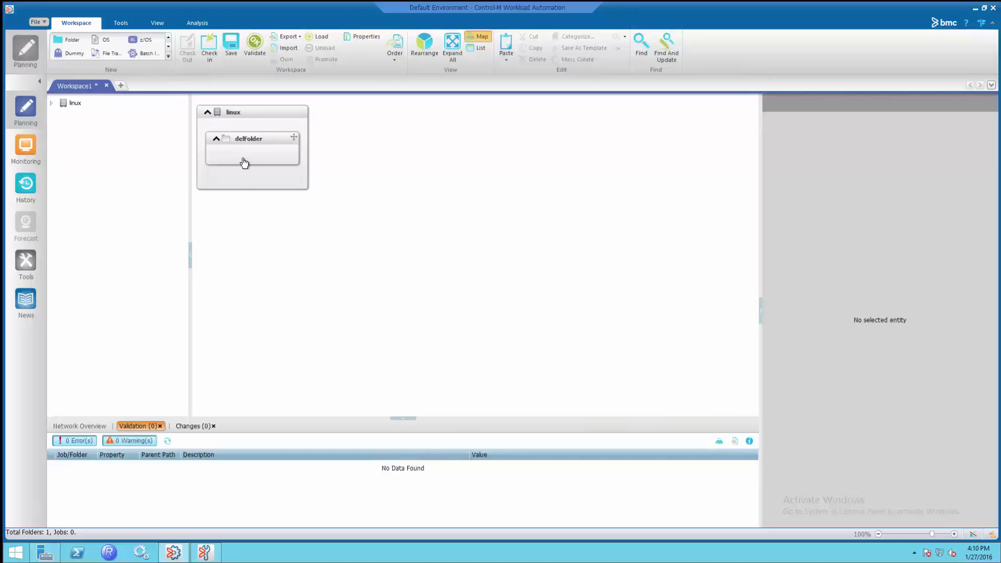
- Examine delFolder for its jobs and close the workspace without saving changes
{"action": "left_click", "coordinate": [244, 163]}
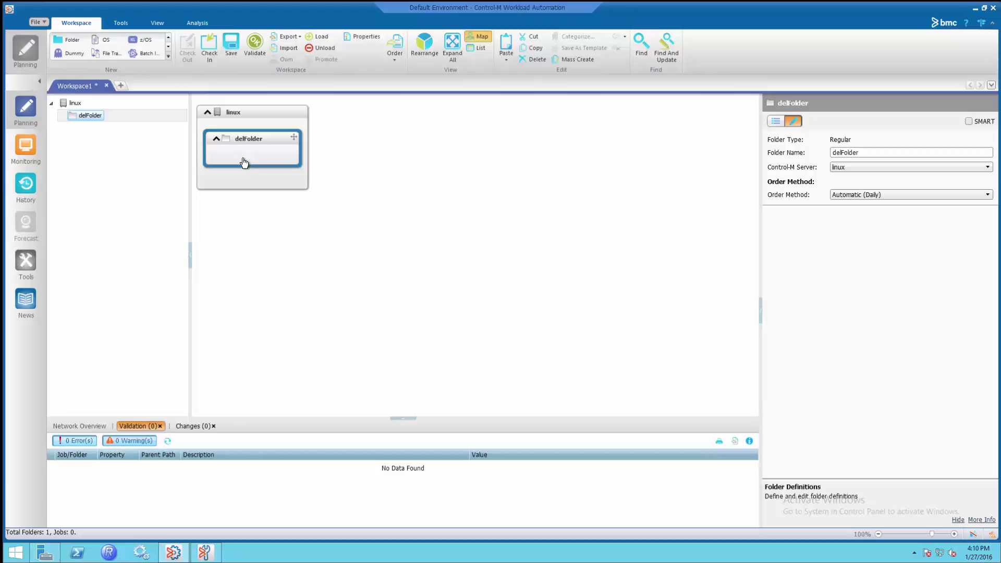
{"action": "left_click", "coordinate": [108, 85]}
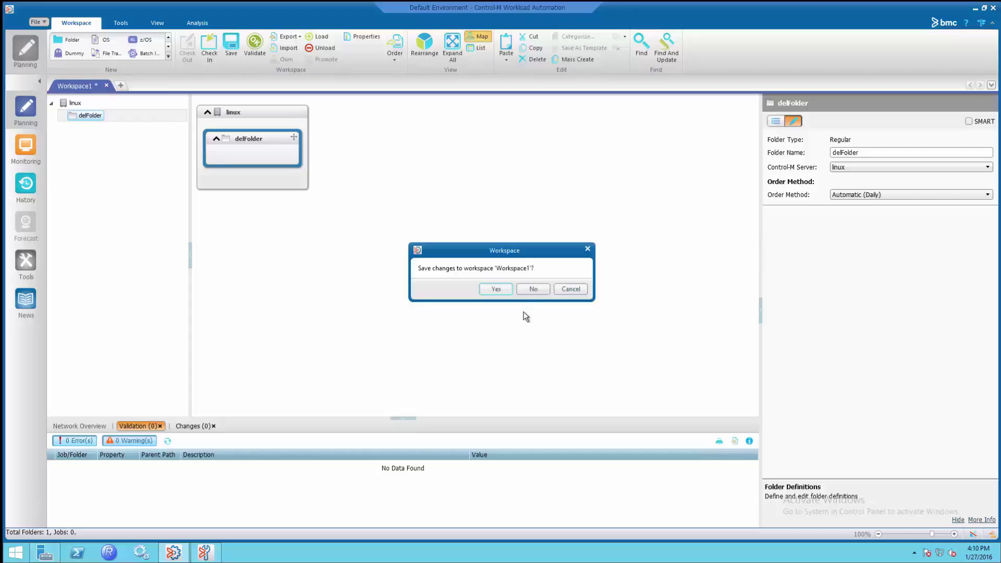
{"action": "left_click", "coordinate": [534, 289]}
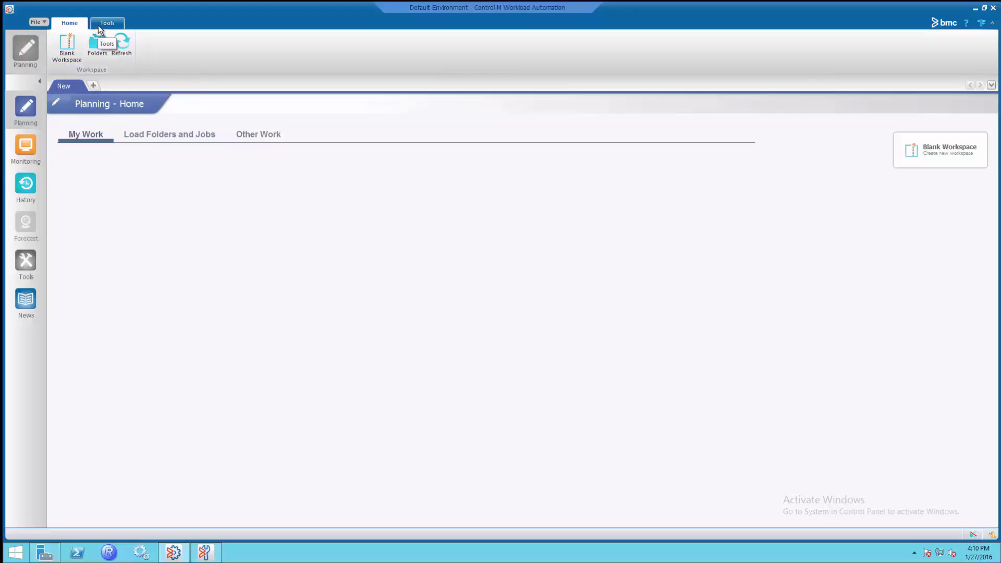
- Open the version history of job definitions and limit its filter to the linux Control-M server
{"action": "left_click", "coordinate": [104, 24]}
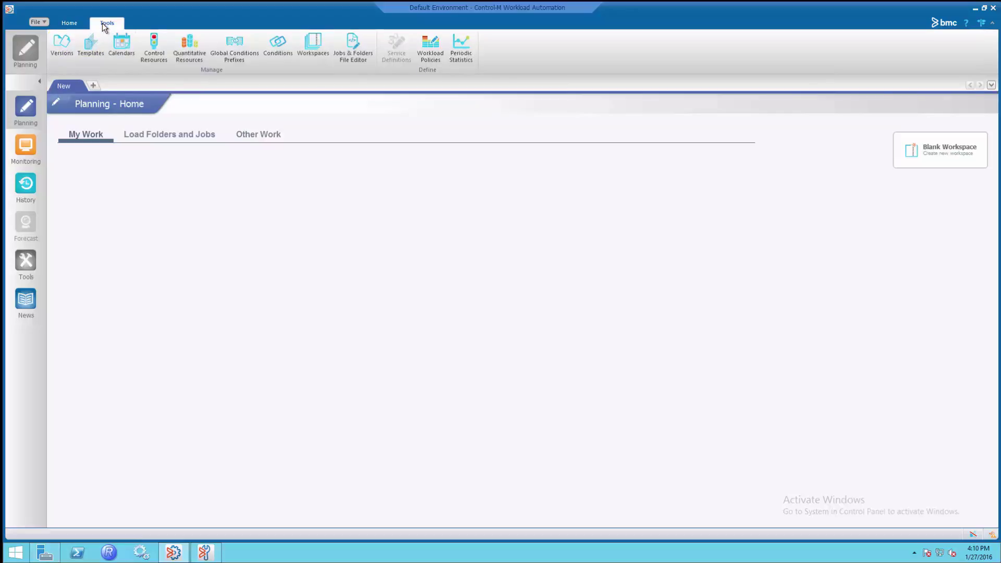
{"action": "left_click", "coordinate": [68, 47]}
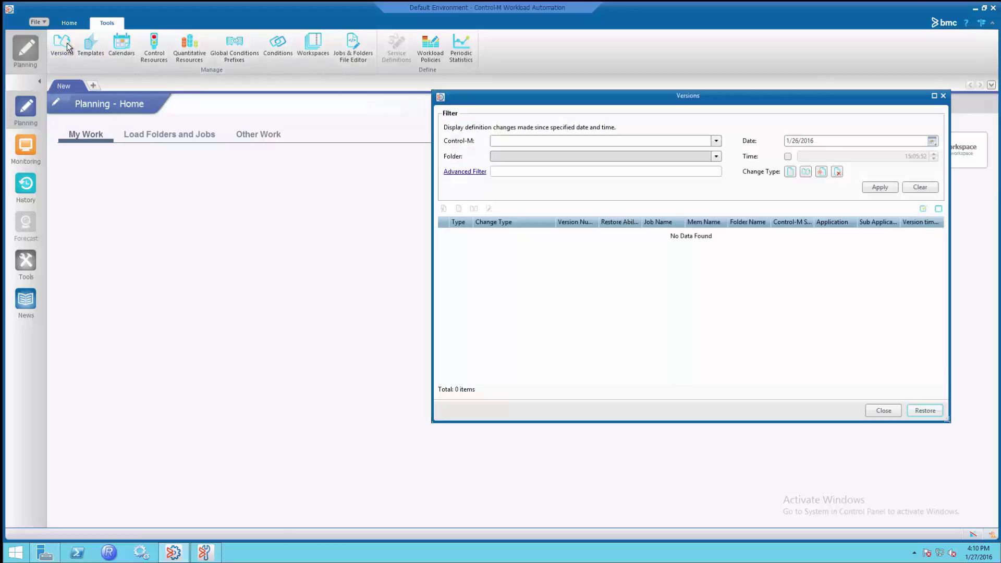
{"action": "left_click", "coordinate": [716, 142]}
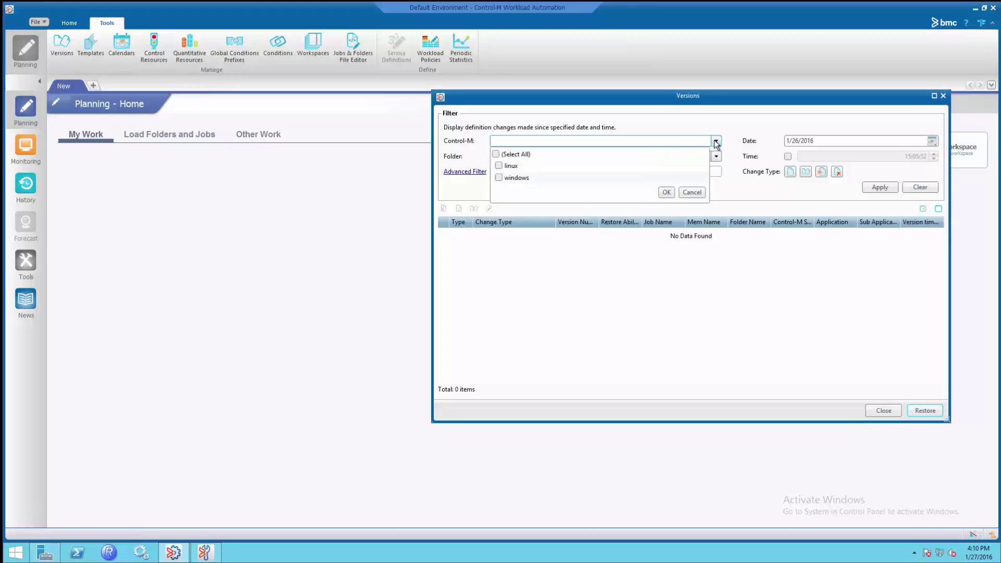
{"action": "left_click", "coordinate": [509, 167]}
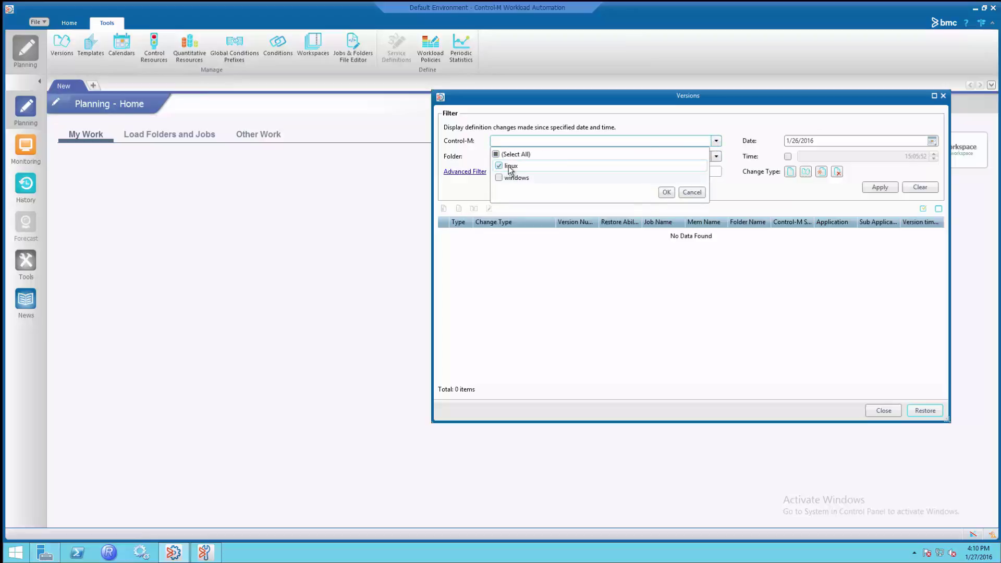
{"action": "left_click", "coordinate": [666, 192]}
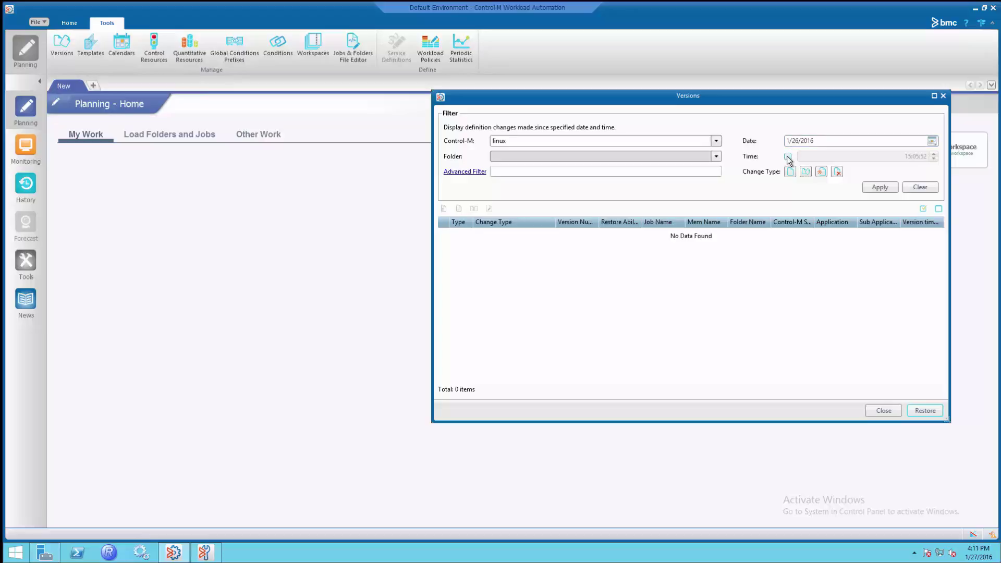
- Add the job name criterion del* to the advanced version filter and apply the filter
{"action": "left_click", "coordinate": [469, 175]}
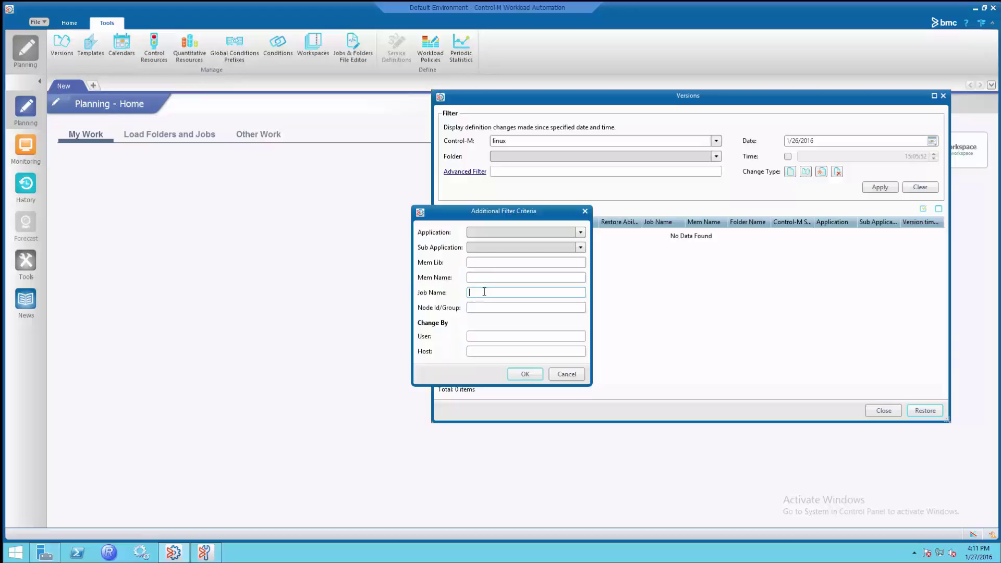
{"action": "type", "text": "del*"}
{"action": "left_click", "coordinate": [524, 375]}
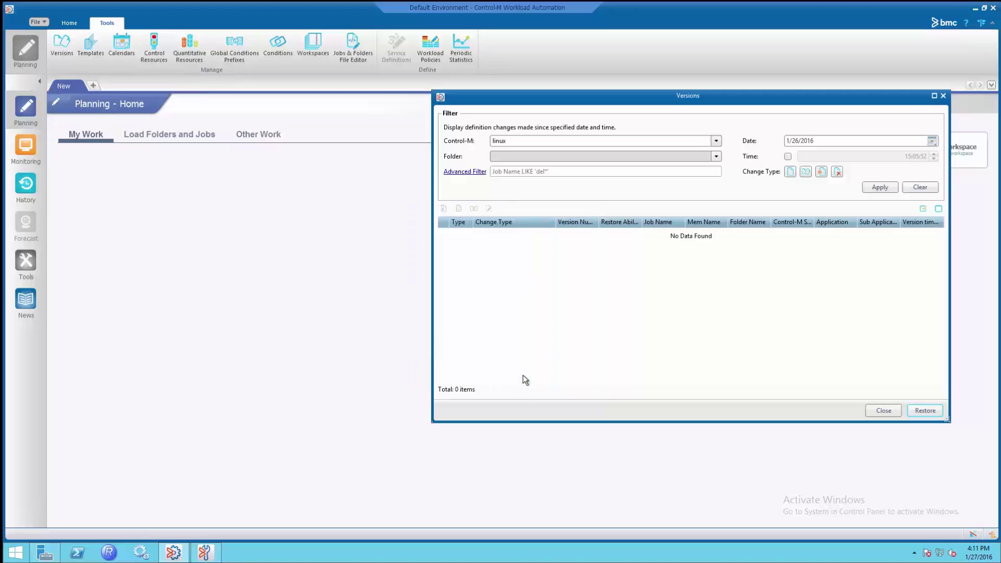
{"action": "left_click", "coordinate": [880, 187]}
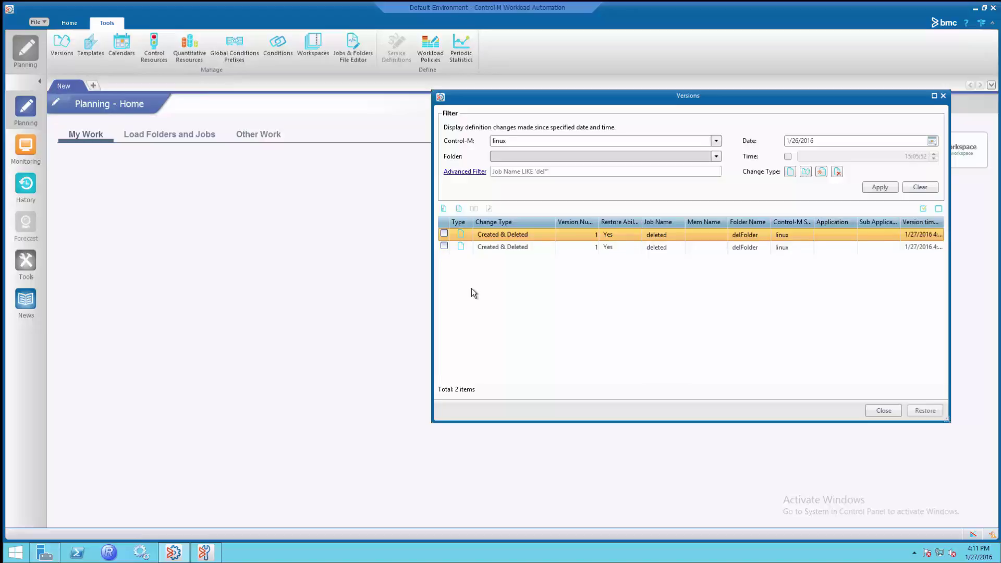
- Restore the second listed version of the job "deleted" from delFolder and close the version list
{"action": "left_click", "coordinate": [444, 245]}
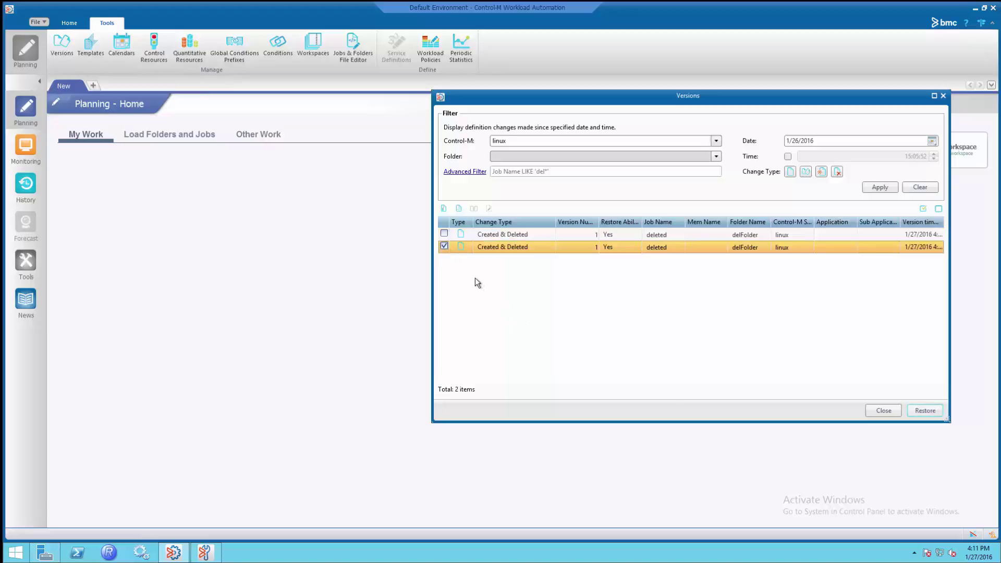
{"action": "left_click", "coordinate": [923, 412]}
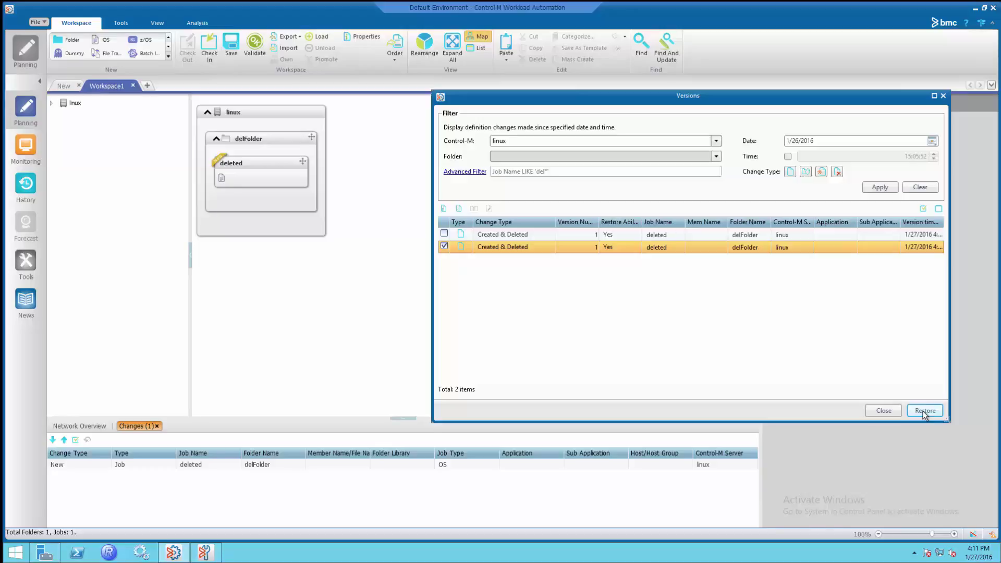
{"action": "left_click", "coordinate": [944, 95]}
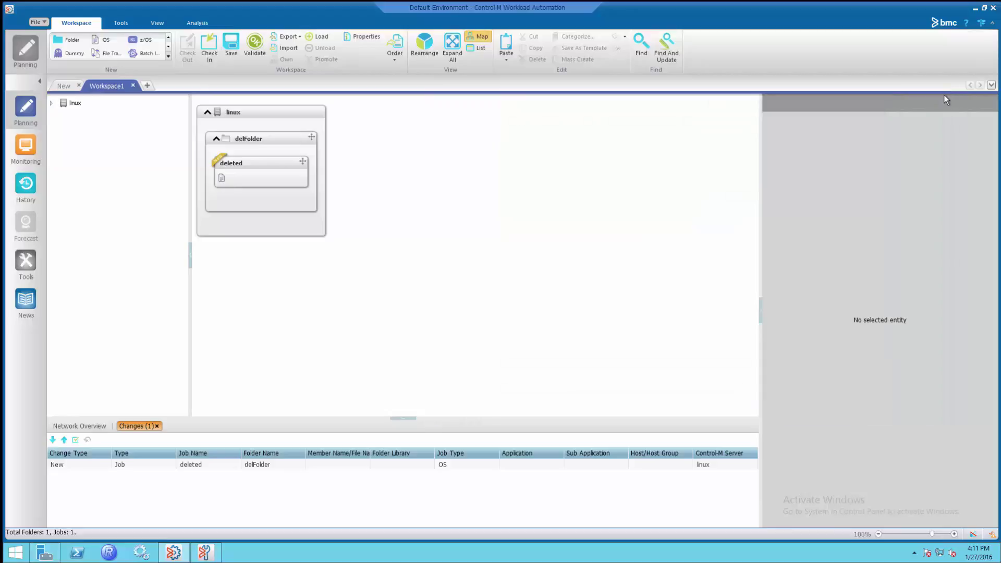
- Select the restored job "deleted" and check in its workspace, dismissing the completed check-in summary
{"action": "left_click", "coordinate": [259, 164]}
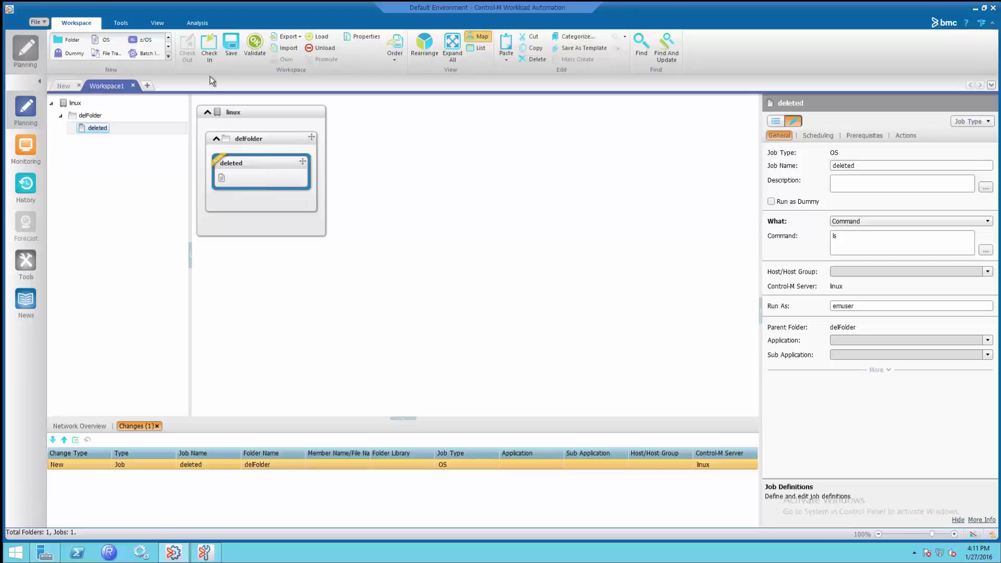
{"action": "left_click", "coordinate": [211, 49]}
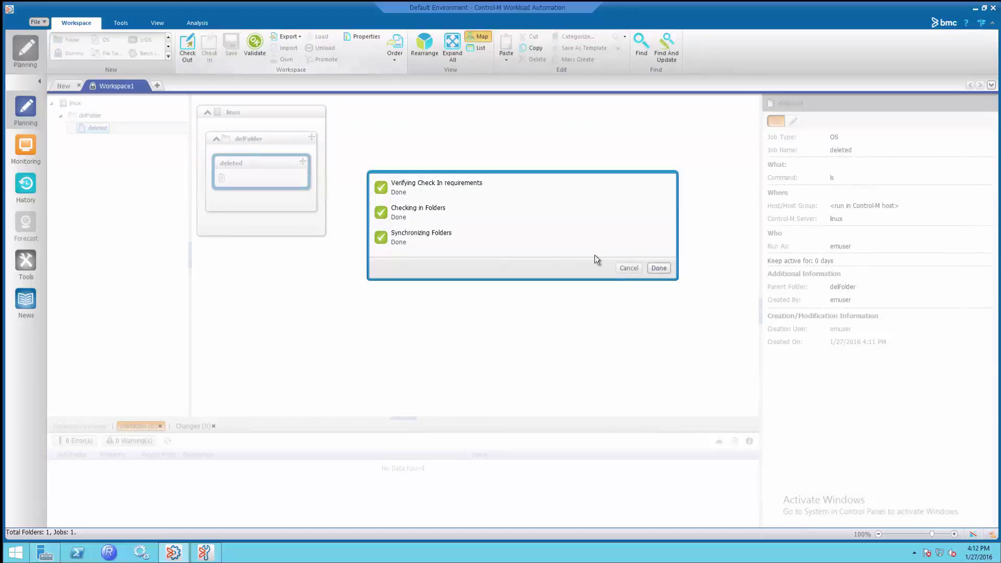
{"action": "left_click", "coordinate": [659, 268]}
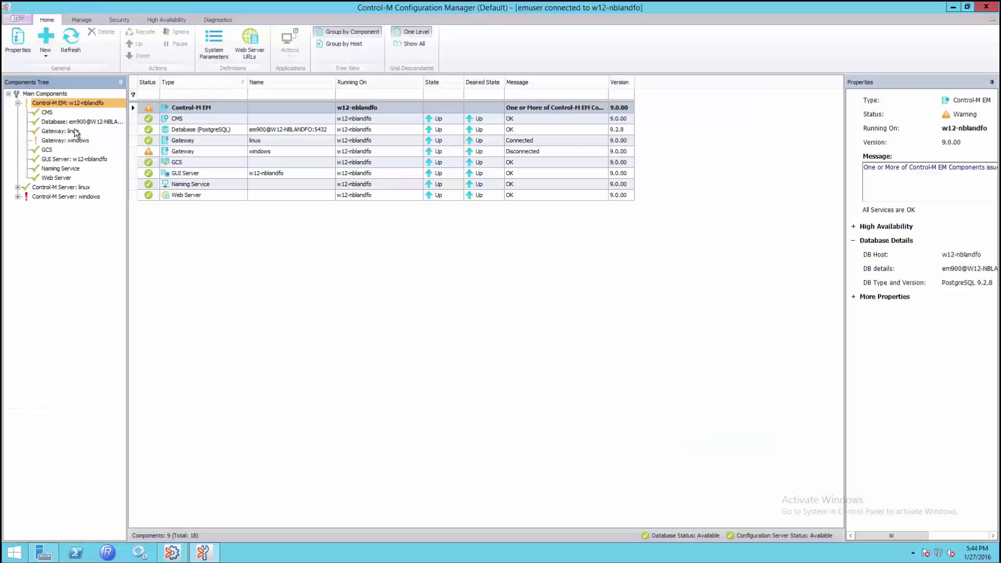
- Open the advanced system parameters of the Control-M EM component and filter them by the name vm
{"action": "right_click", "coordinate": [64, 102]}
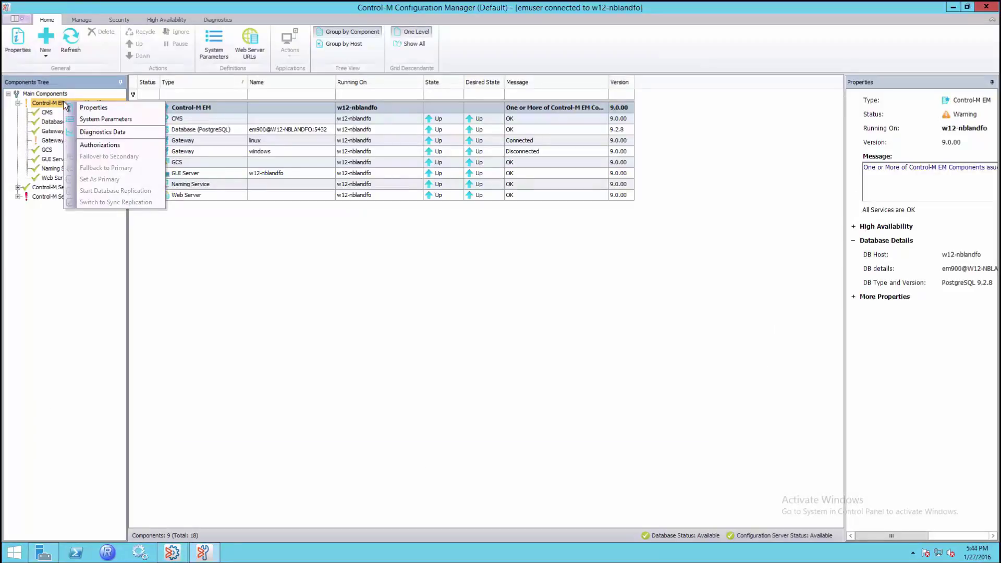
{"action": "left_click", "coordinate": [85, 119]}
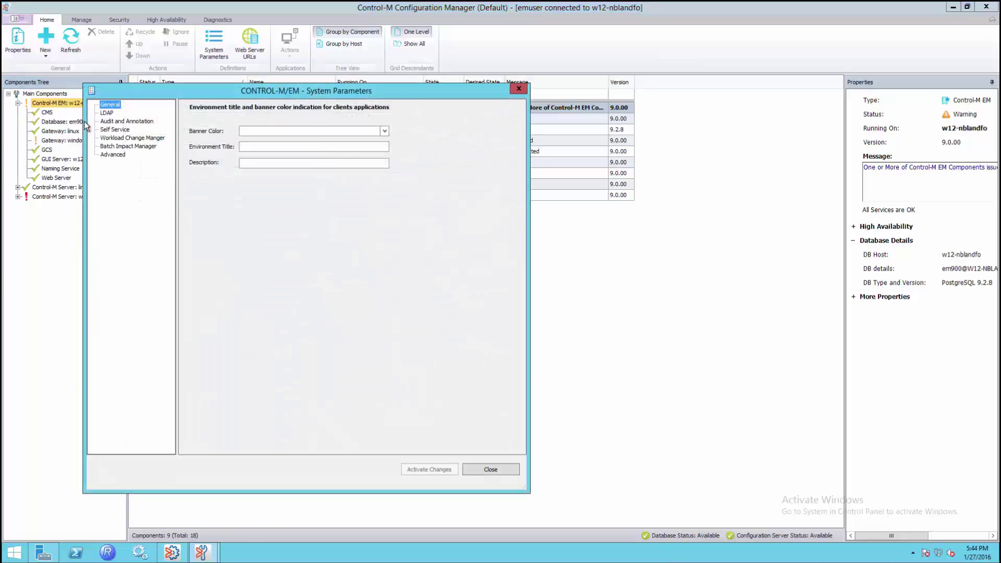
{"action": "left_click", "coordinate": [113, 154]}
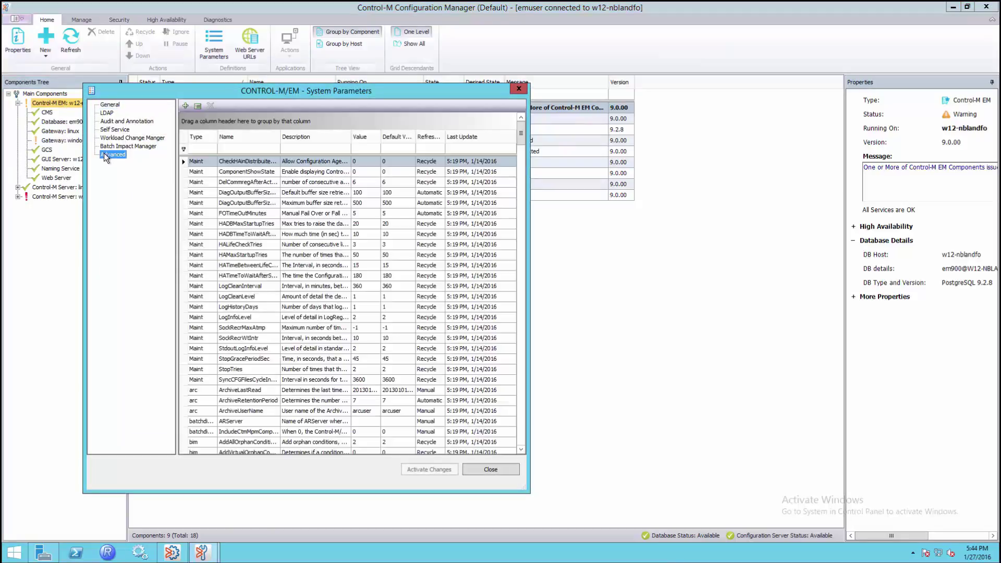
{"action": "left_click", "coordinate": [233, 148]}
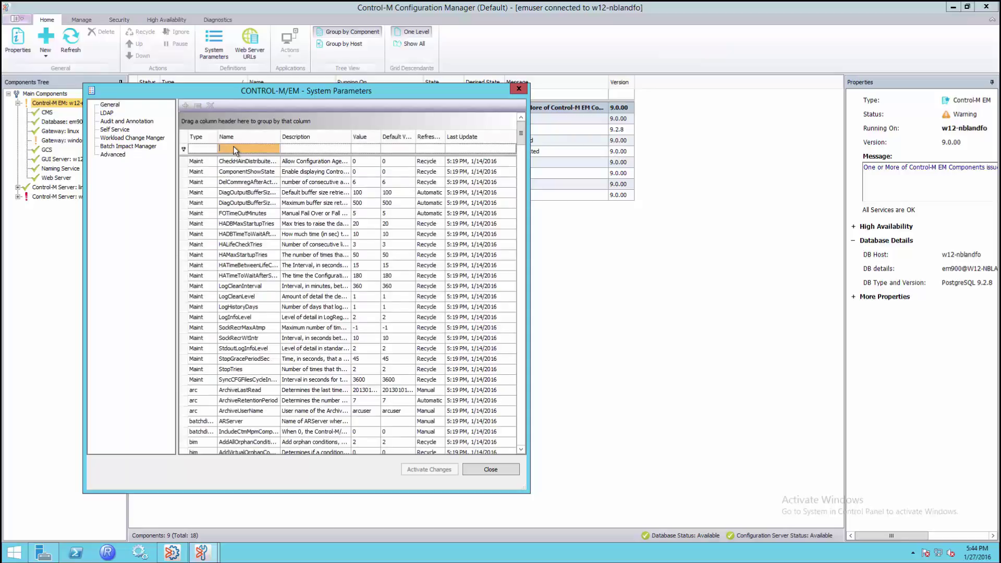
{"action": "type", "text": "vm"}
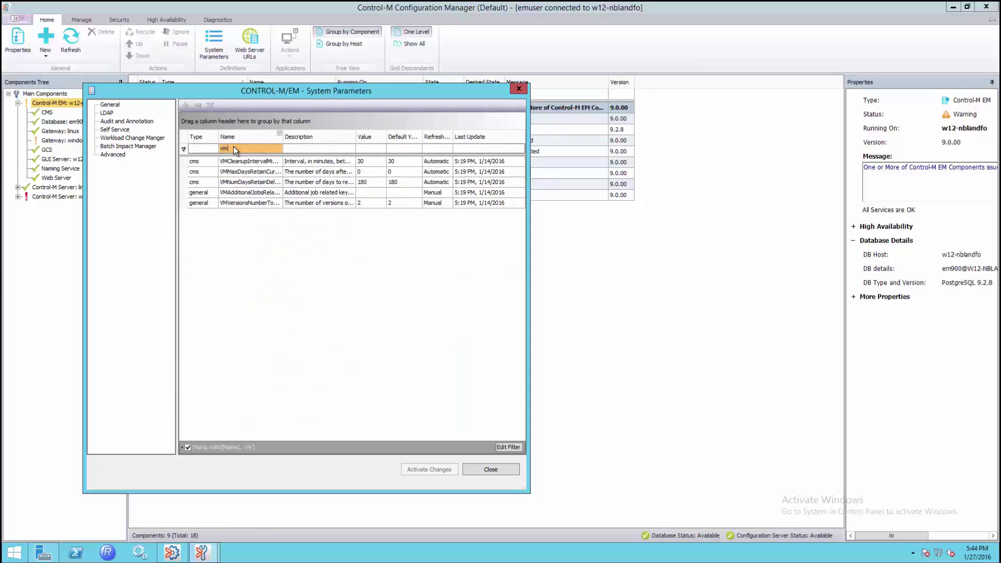
- Set the VMVersionsNumberToKeep parameter to 4, save it, and close the system parameters
{"action": "left_click", "coordinate": [242, 202]}
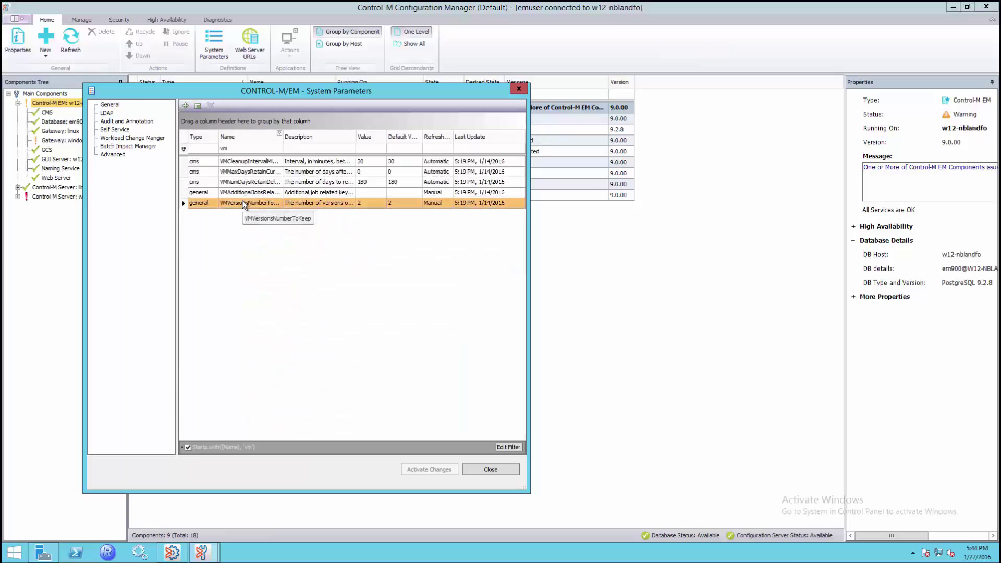
{"action": "double_click", "coordinate": [242, 202]}
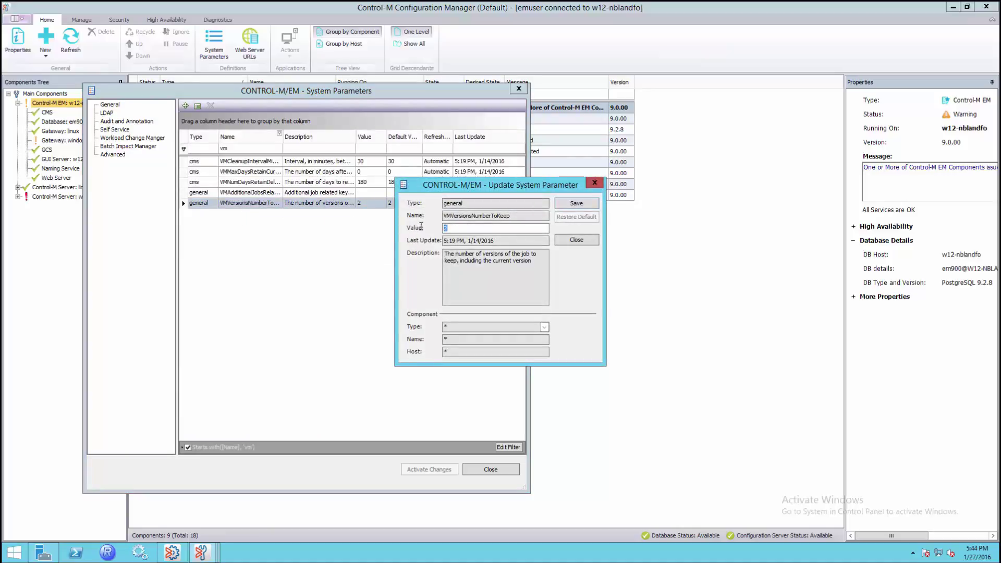
{"action": "type", "text": "4"}
{"action": "left_click", "coordinate": [576, 204]}
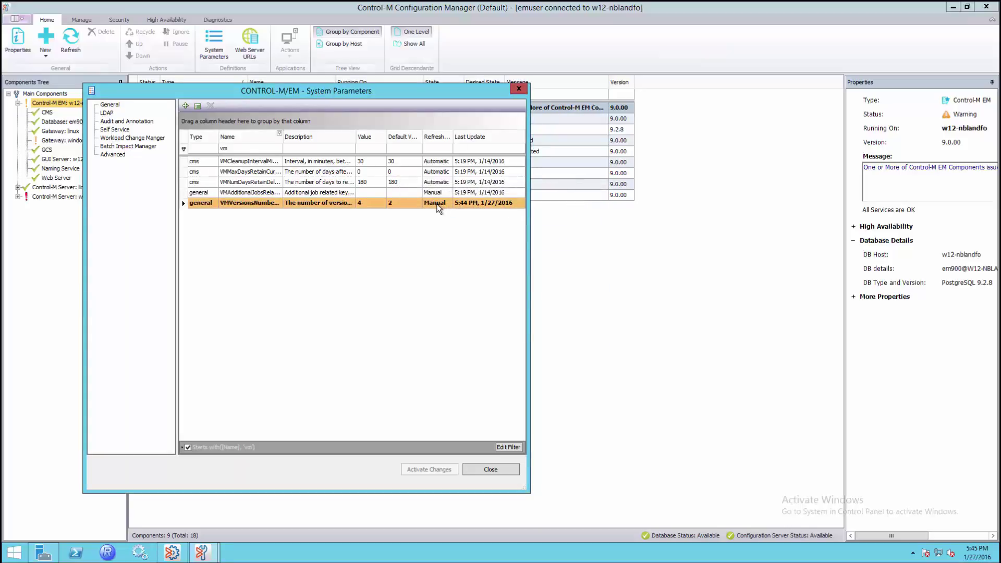
{"action": "left_click", "coordinate": [483, 468]}
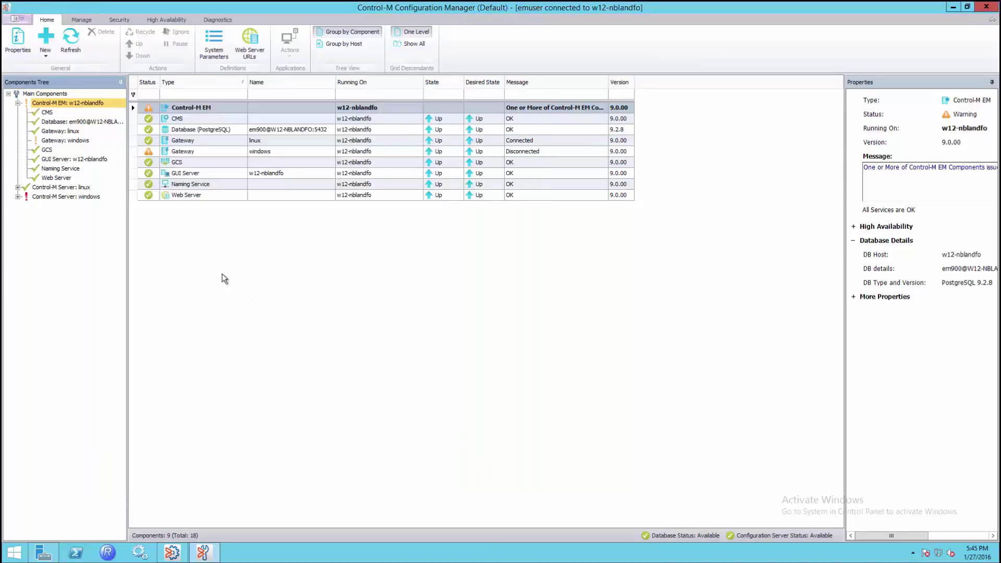
- Set the desired state of the GUI Server component to Recycle
{"action": "left_click", "coordinate": [188, 175]}
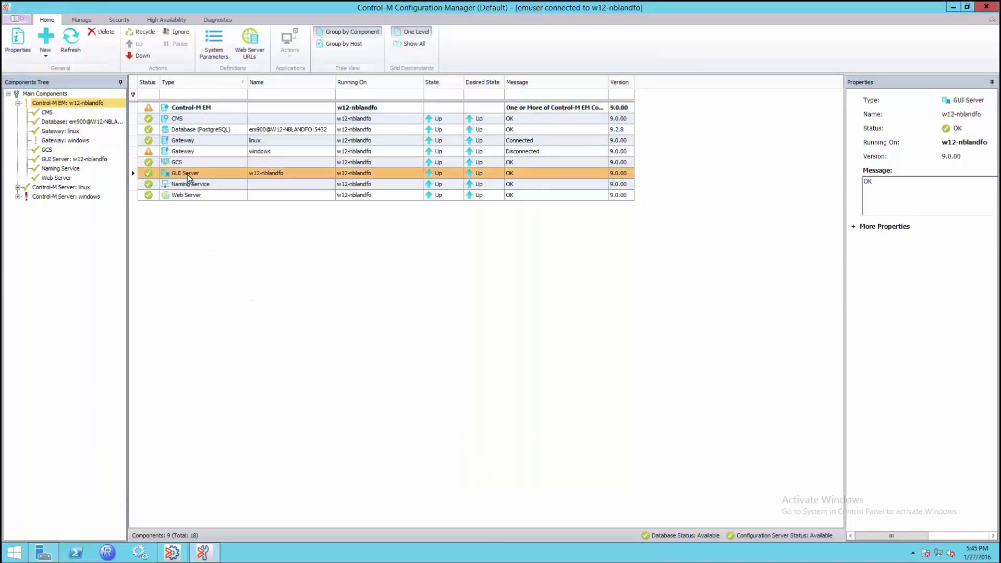
{"action": "right_click", "coordinate": [189, 177]}
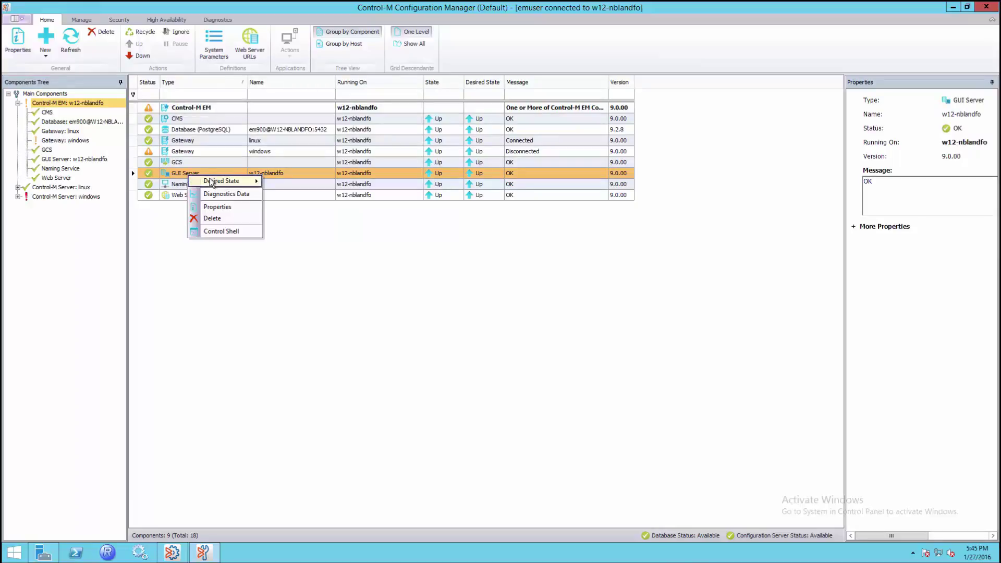
{"action": "mouse_move", "coordinate": [214, 182]}
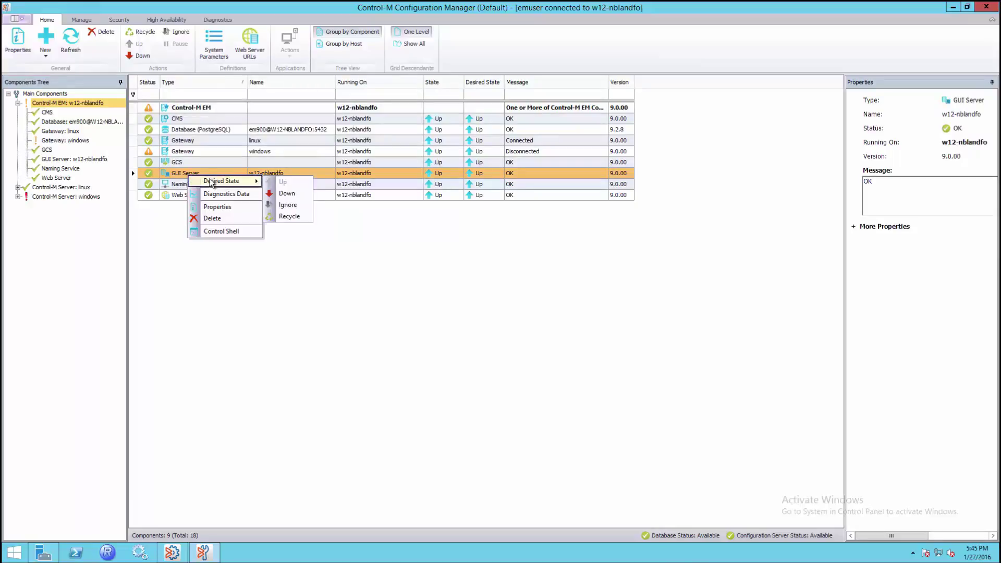
{"action": "left_click", "coordinate": [286, 217]}
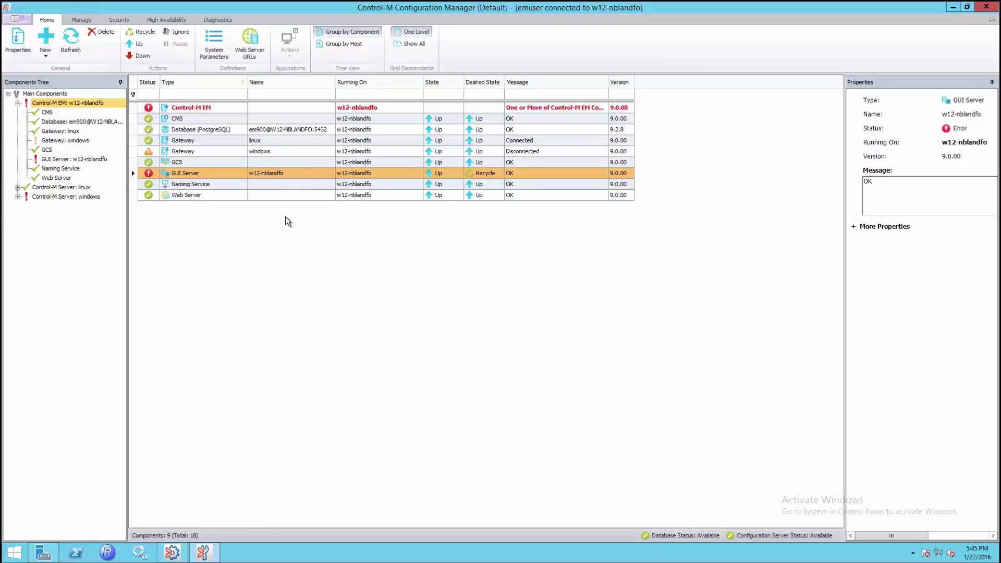